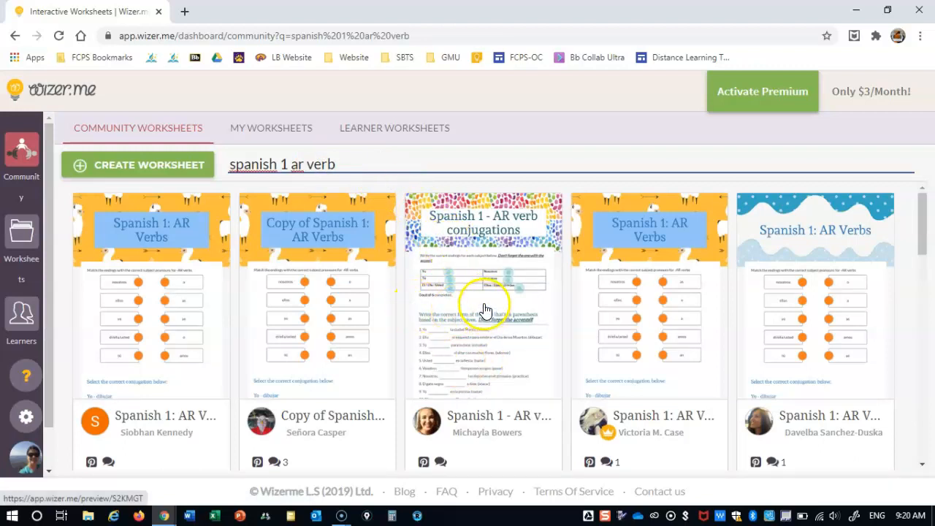
Open the community worksheet "Spanish 1 - AR verb conjugations" and look through its tasks and details.
click(485, 248)
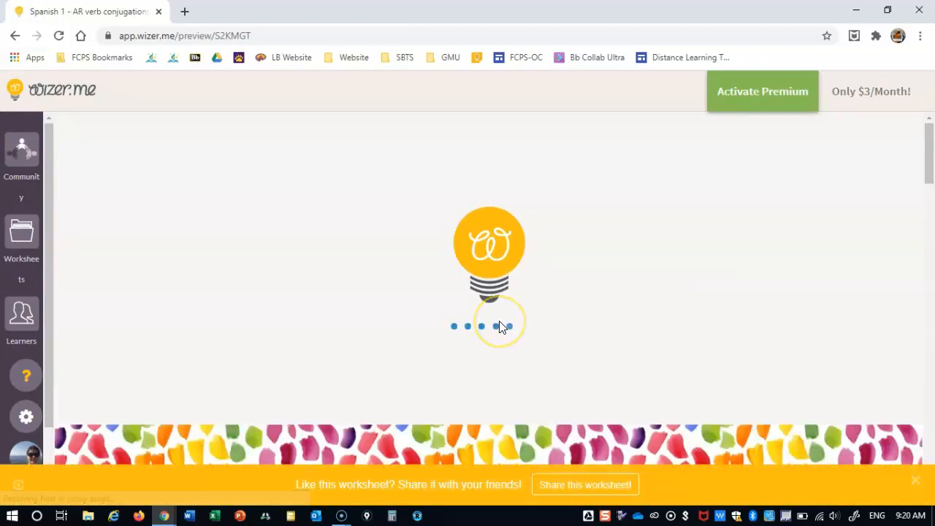
scroll(499, 321, down, 3)
scroll(501, 322, up, 2)
scroll(500, 321, down, 8)
scroll(500, 326, down, 9)
scroll(501, 328, up, 5)
scroll(500, 329, up, 8)
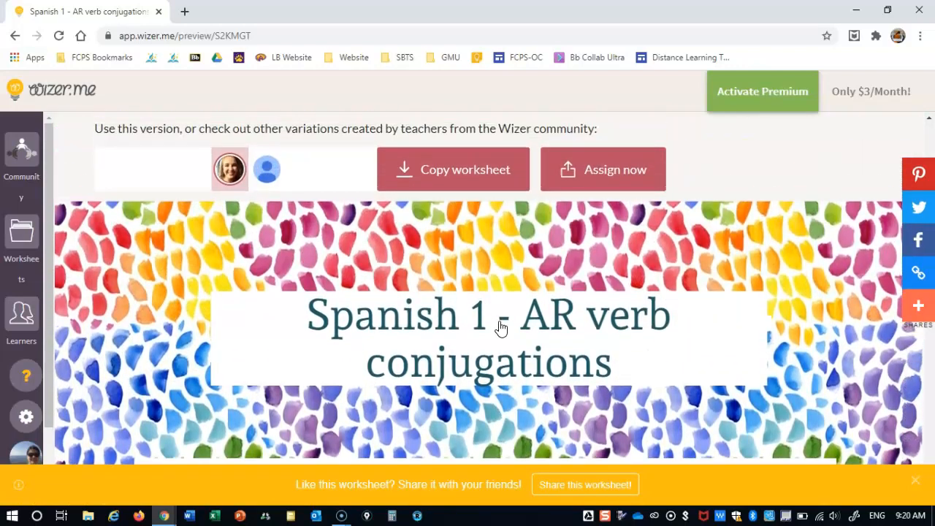
scroll(500, 328, up, 3)
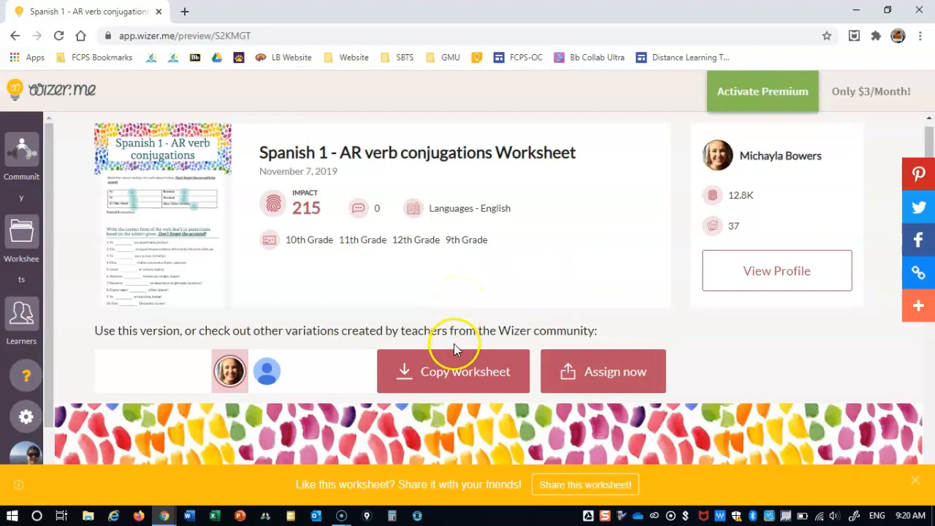
Copy the "Spanish 1 - AR verb conjugations" worksheet into your own worksheets and return to its overview.
click(456, 373)
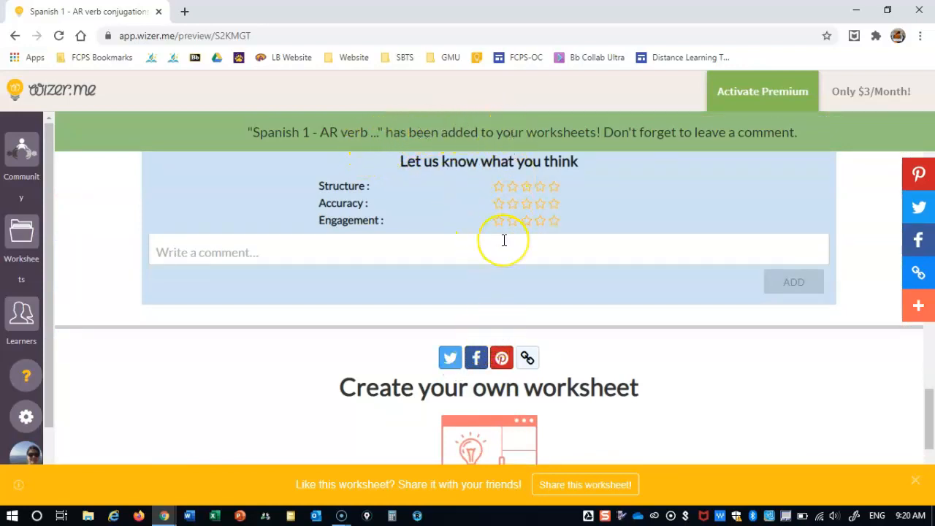
scroll(505, 240, up, 1)
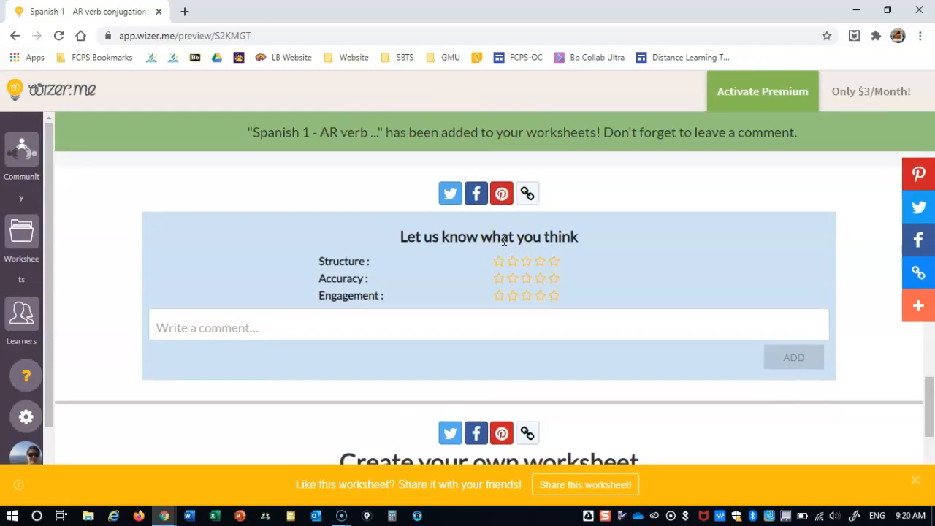
scroll(505, 241, up, 15)
scroll(505, 246, up, 1)
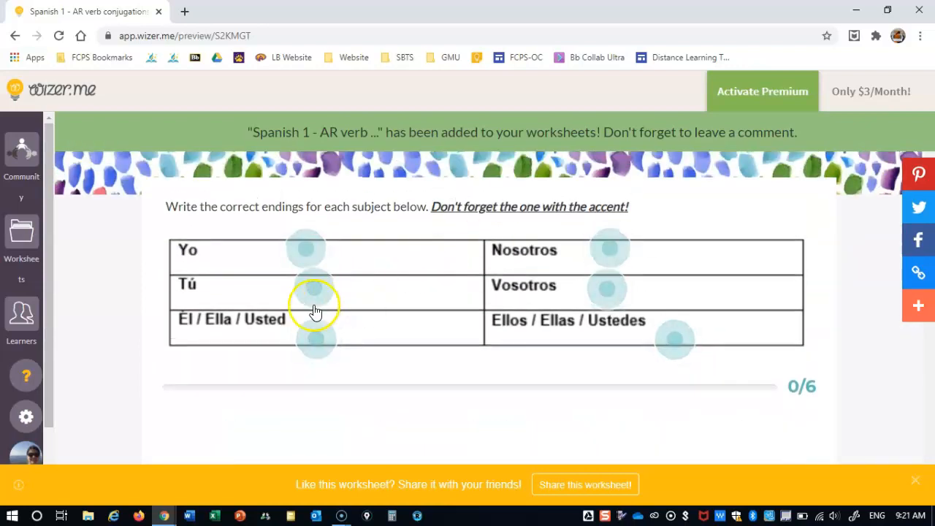
scroll(314, 312, up, 3)
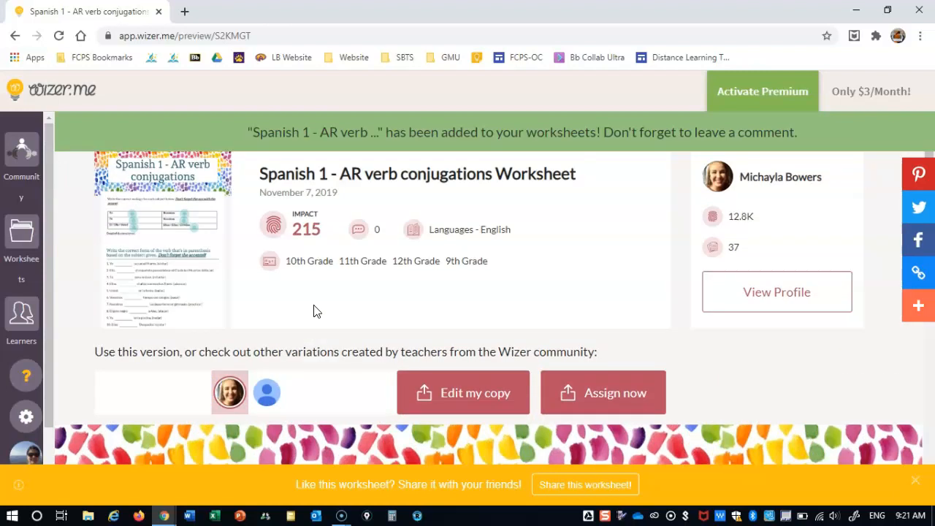
Go back to the dashboard and look through your own worksheets collection.
click(68, 93)
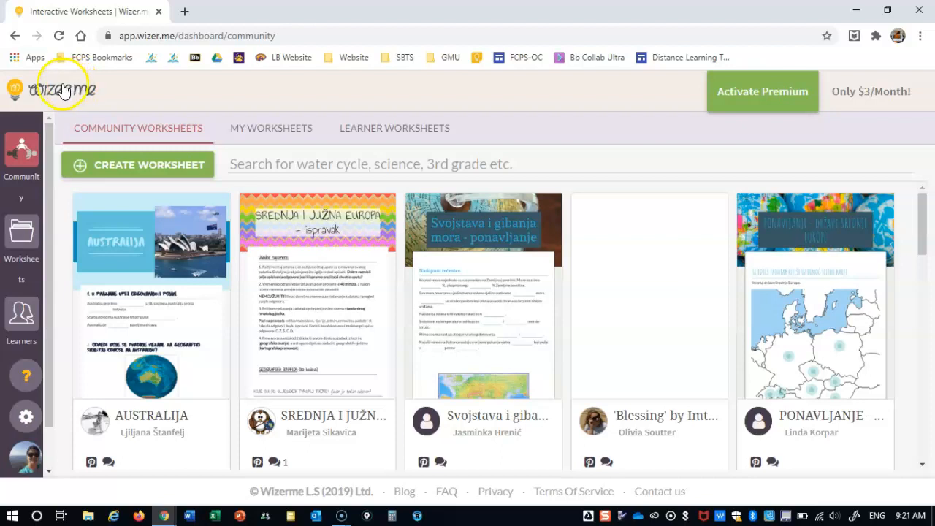
click(276, 130)
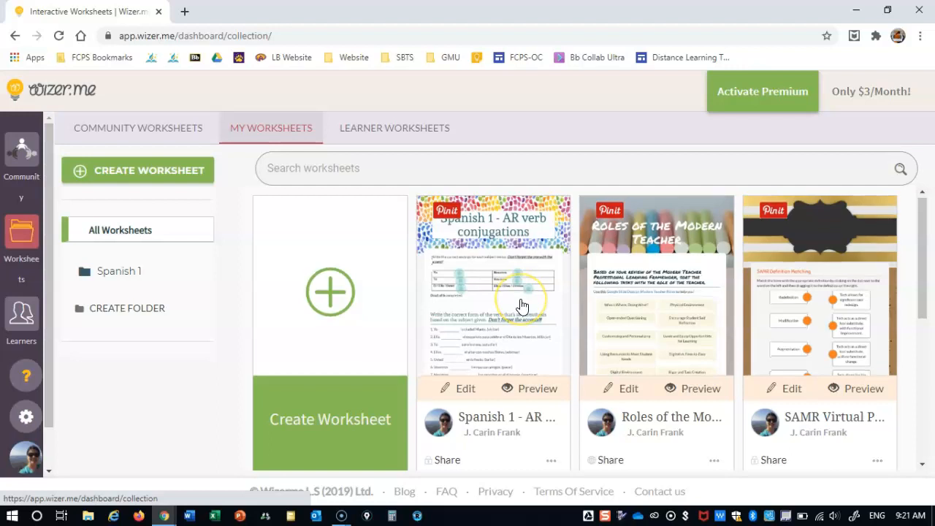
scroll(522, 307, down, 3)
scroll(523, 307, up, 1)
scroll(520, 307, up, 2)
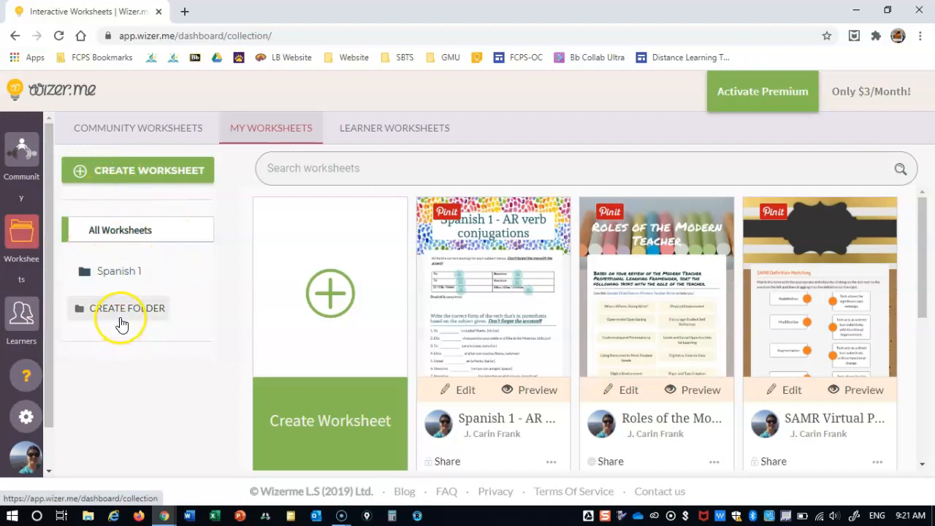
Create a new worksheet with the DIY design and the cover that has an outlined rectangular title frame.
click(116, 176)
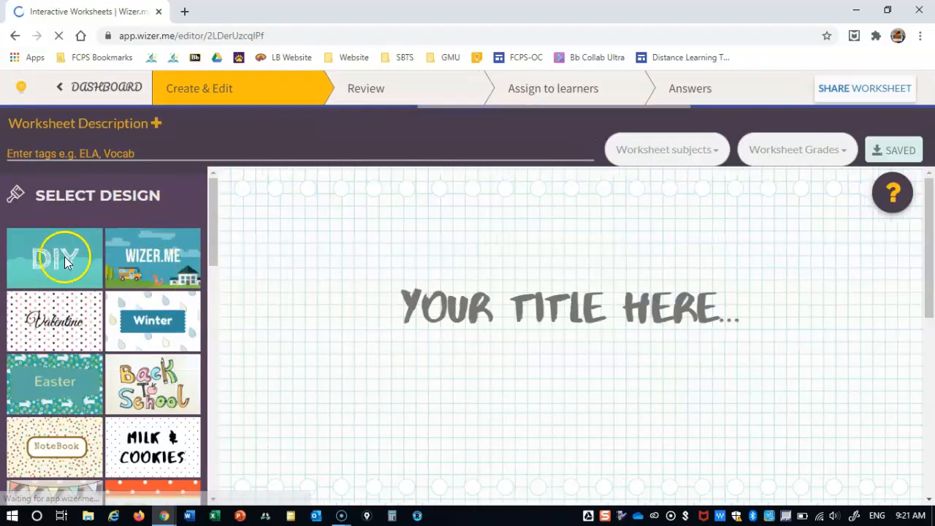
click(52, 257)
click(547, 310)
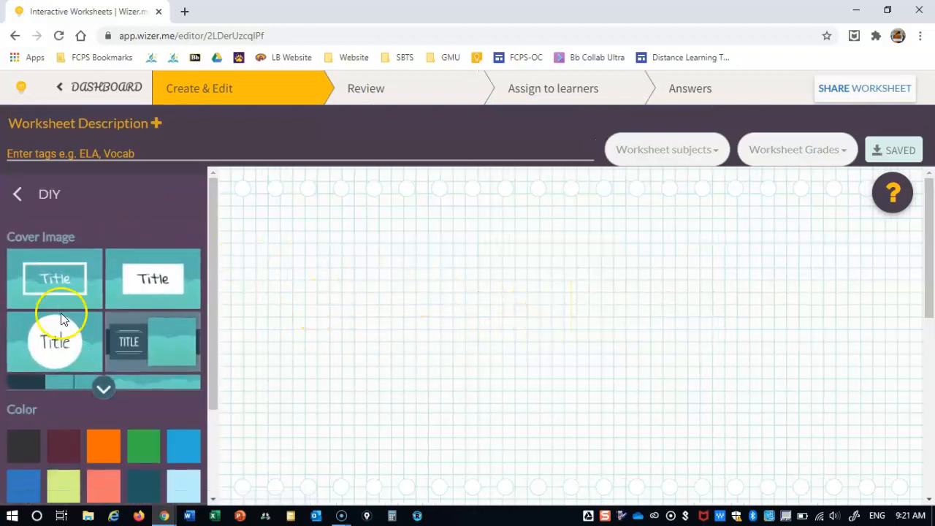
click(65, 284)
Title the worksheet "Test worksheet".
click(557, 329)
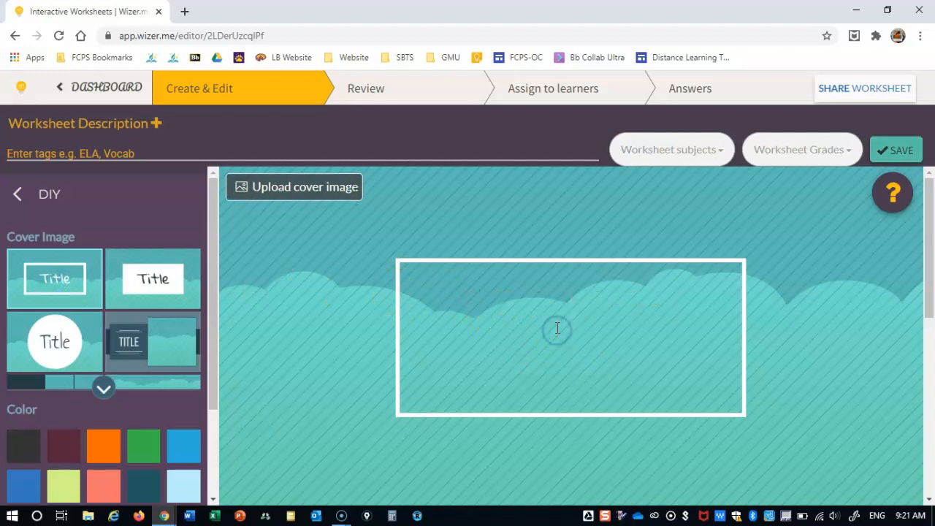
text(TEST WOR)
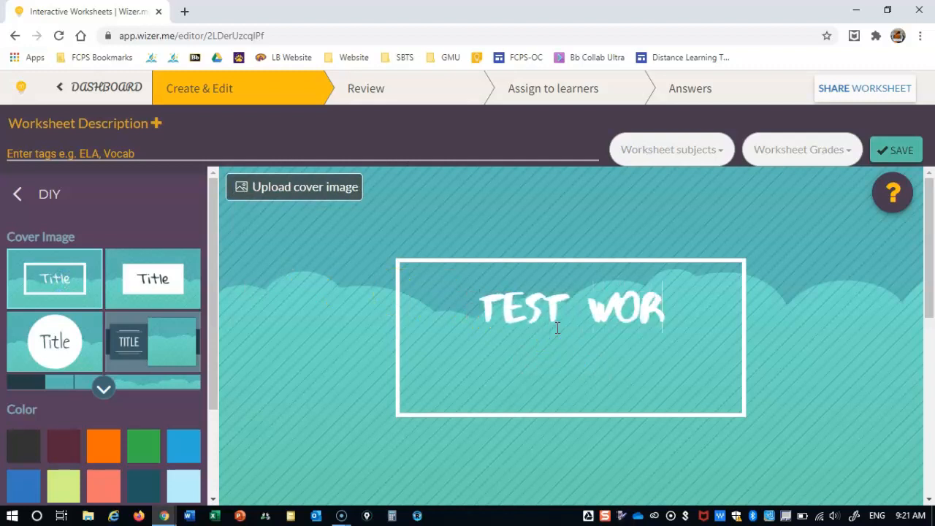
text(KSHEET)
Change the title and frame color to dark maroon and the title font to Lobster.
scroll(111, 353, down, 2)
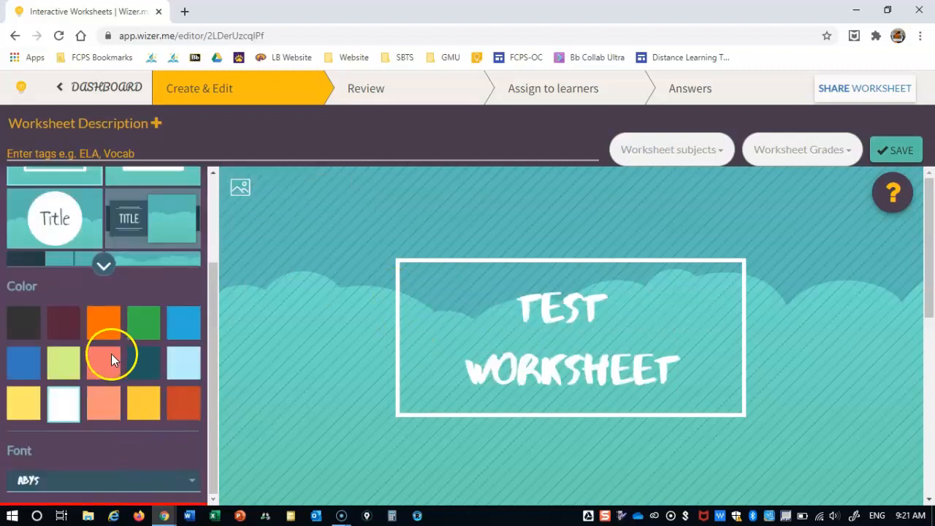
click(102, 328)
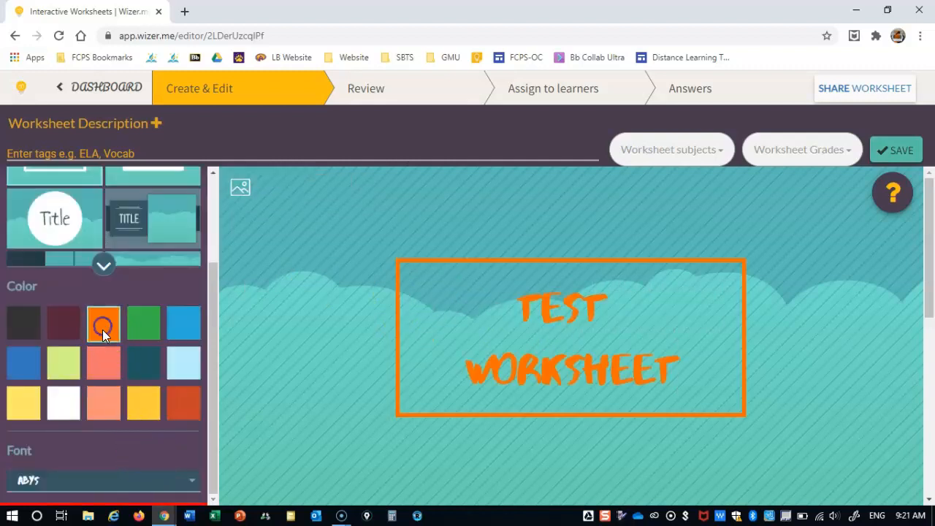
click(52, 330)
click(183, 480)
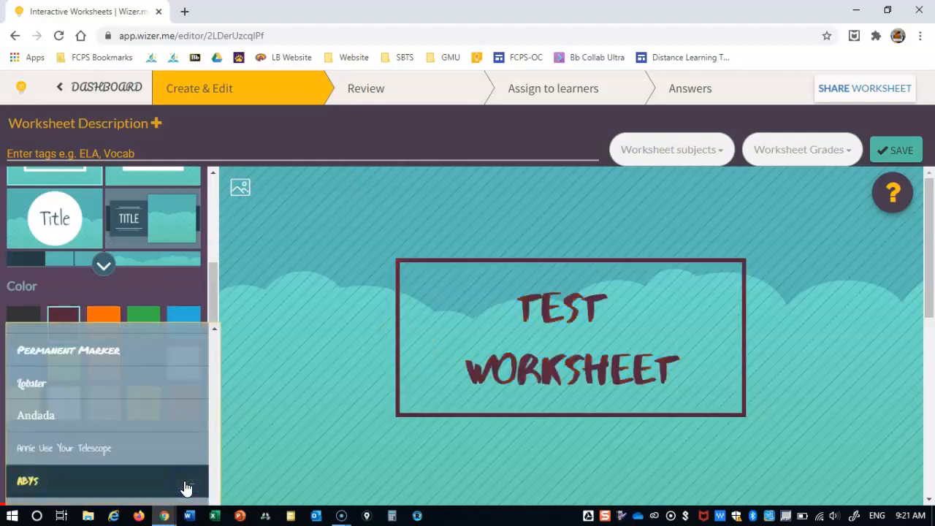
click(94, 387)
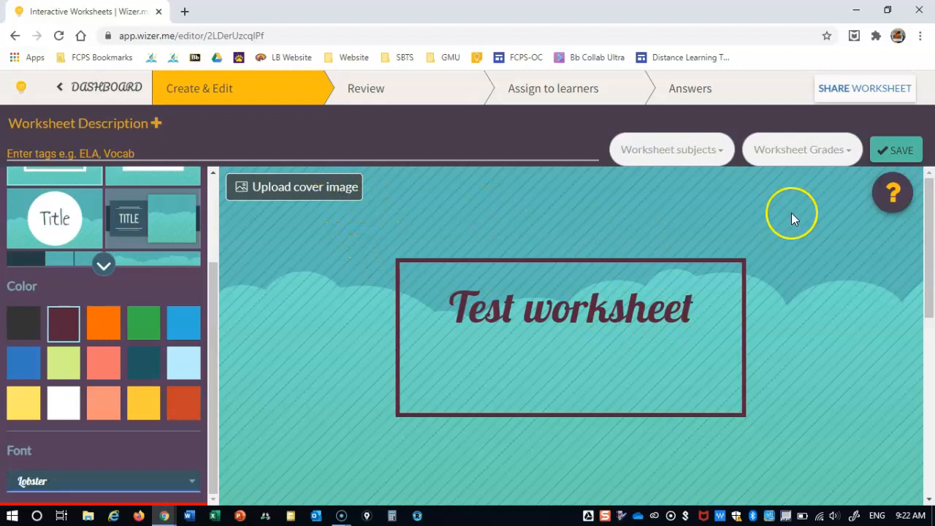
Assign the subject Geography and 8th Grade to the worksheet, and save it.
click(903, 153)
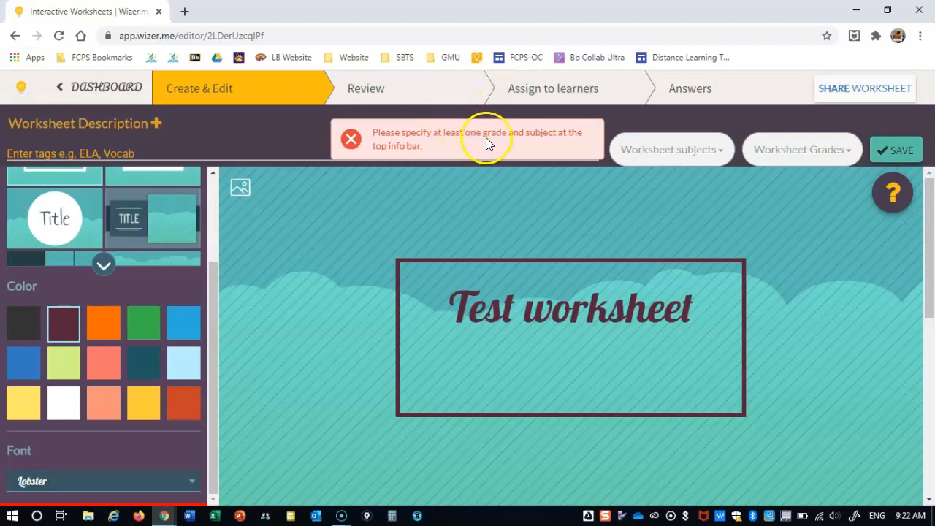
click(714, 150)
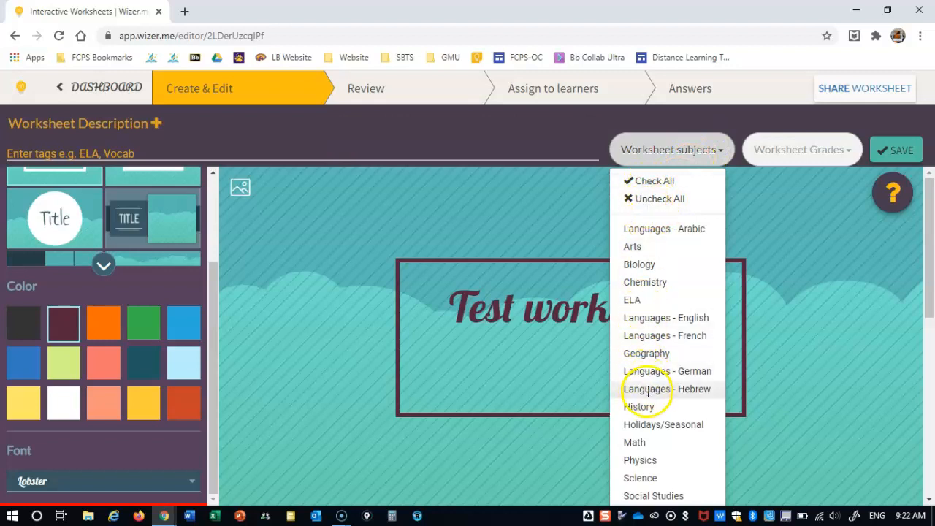
click(642, 353)
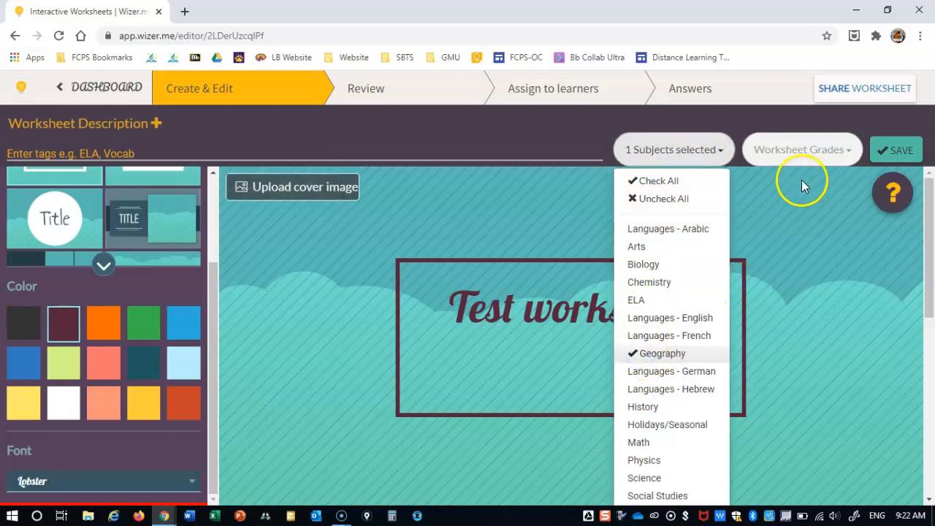
click(848, 155)
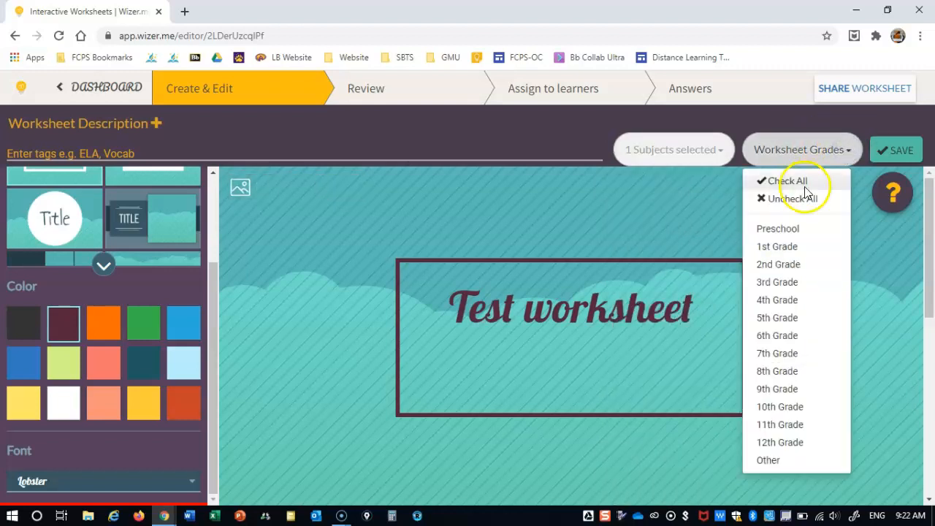
click(776, 372)
click(897, 149)
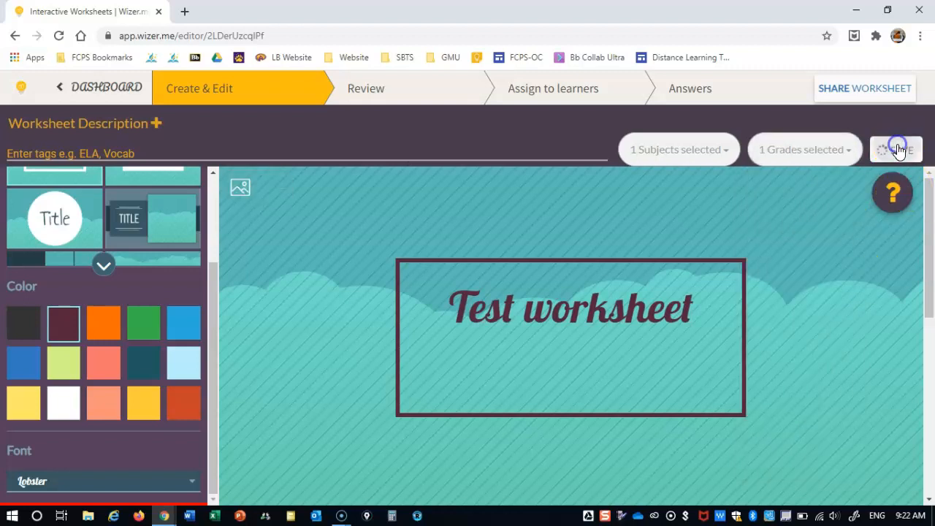
mouse_move(815, 227)
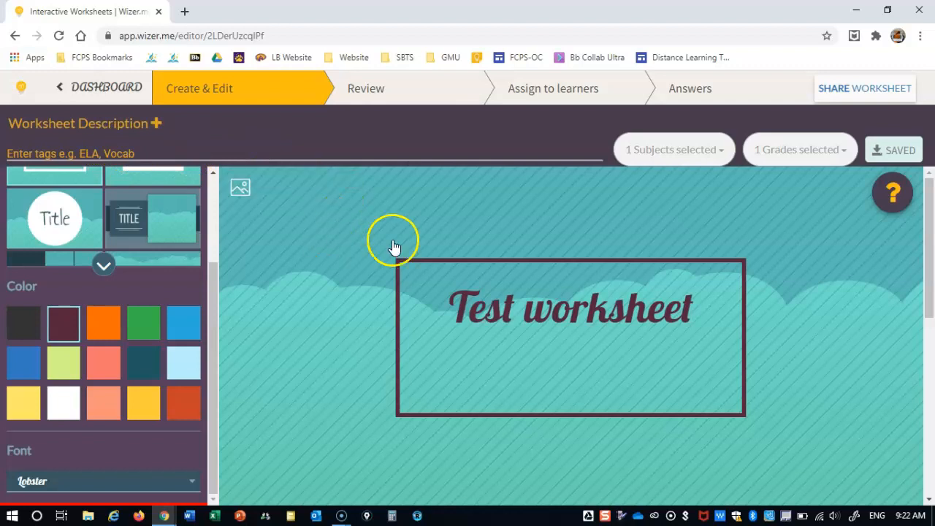
Add an Open Question task with the question "What is your name?".
scroll(392, 241, down, 2)
scroll(393, 245, down, 2)
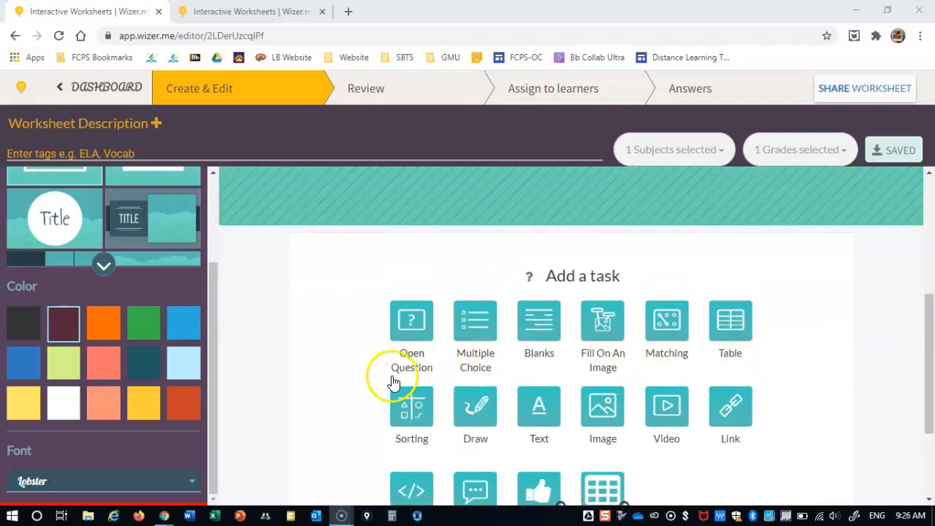
click(414, 335)
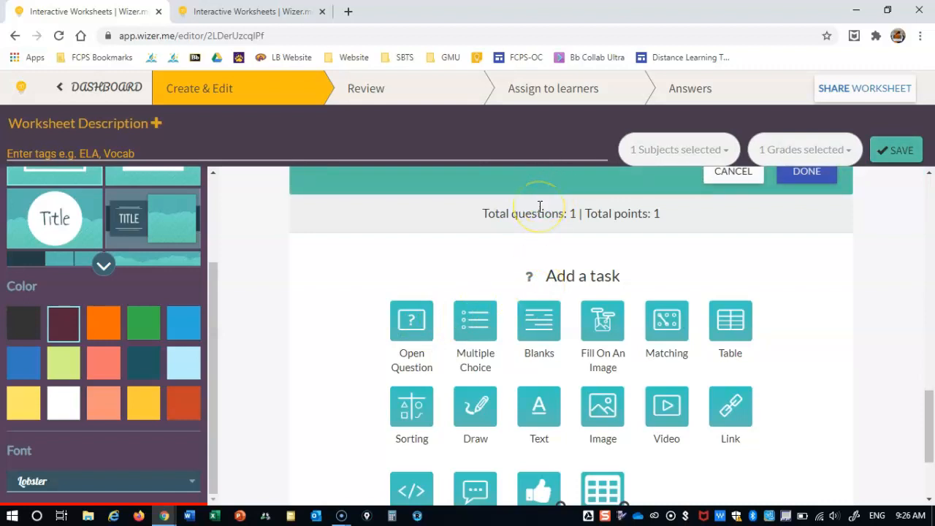
scroll(540, 207, up, 3)
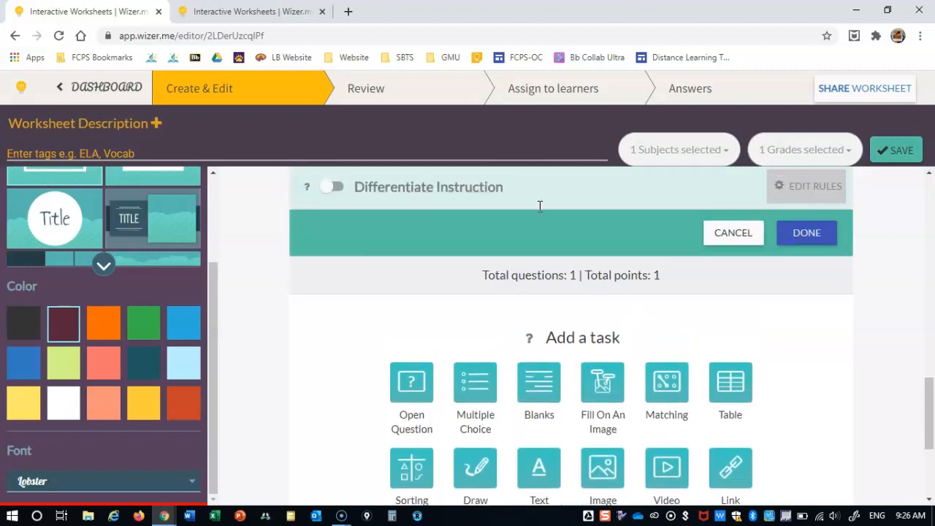
scroll(541, 214, up, 5)
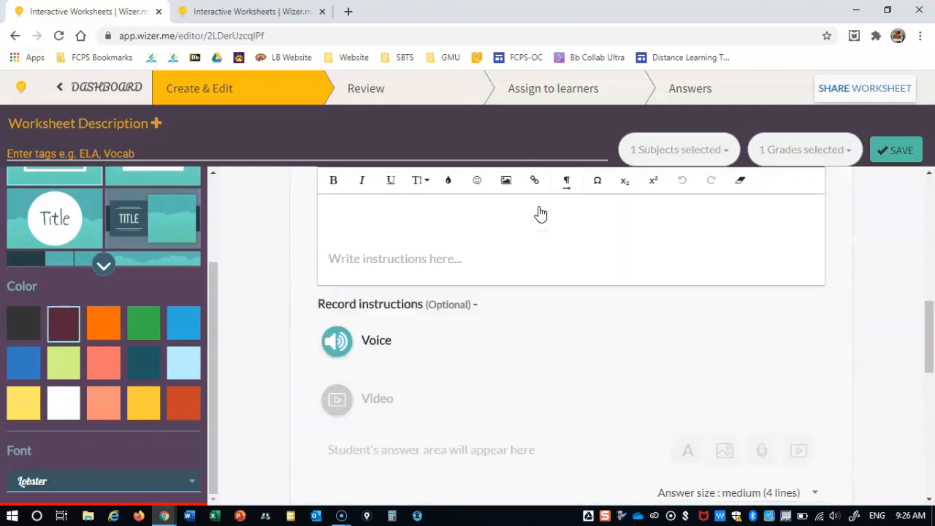
scroll(541, 213, up, 3)
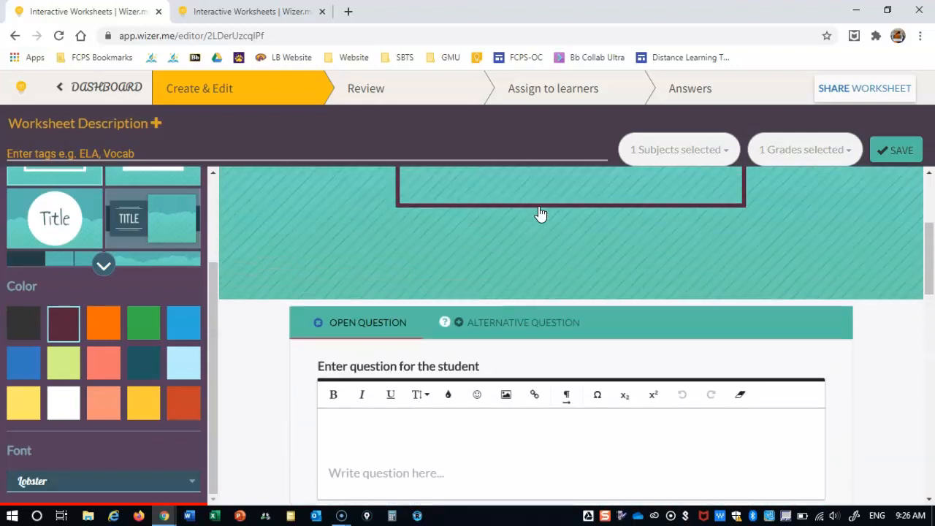
scroll(541, 213, down, 2)
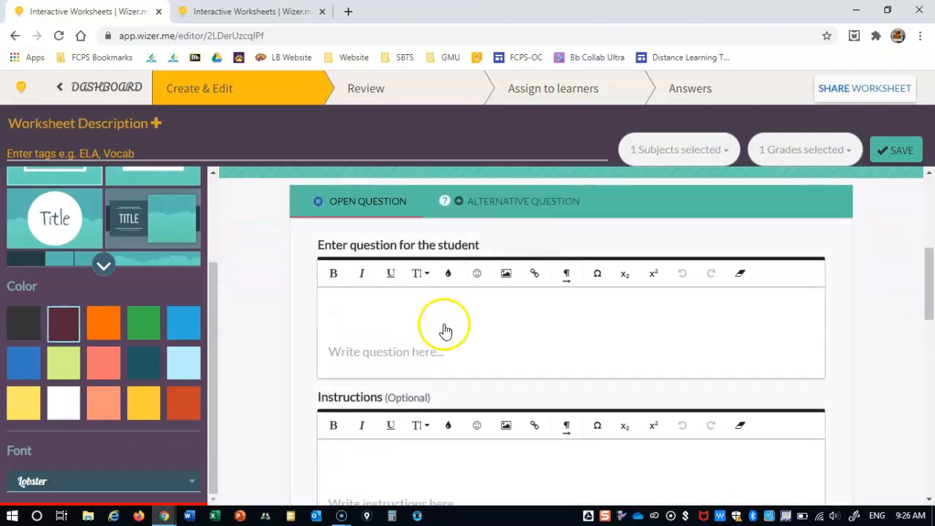
click(429, 338)
text(what is yo)
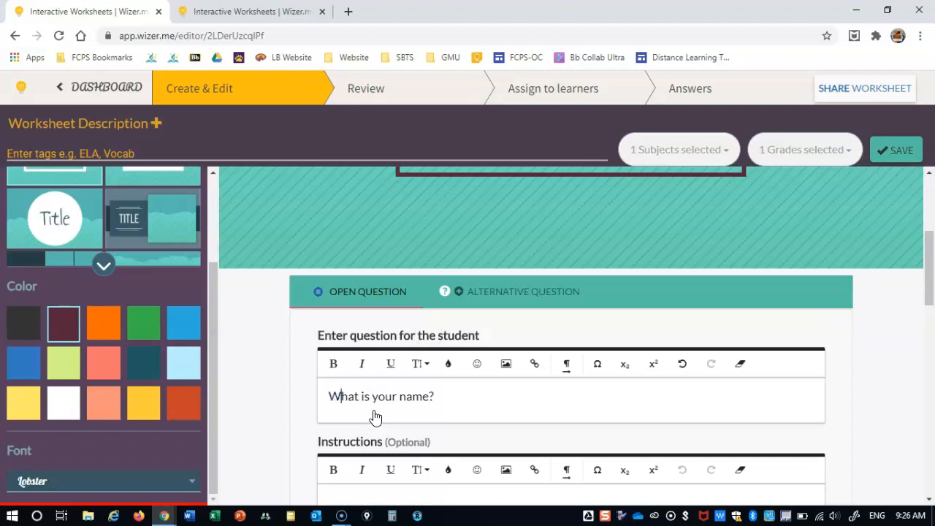
Look through the open question's optional instructions and recording settings, and view the available answer sizes.
scroll(307, 420, down, 2)
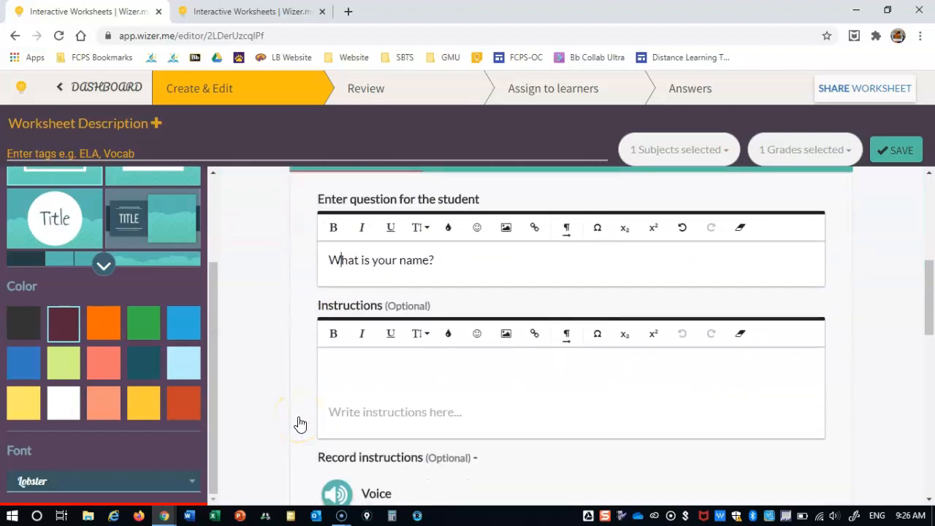
scroll(360, 404, down, 2)
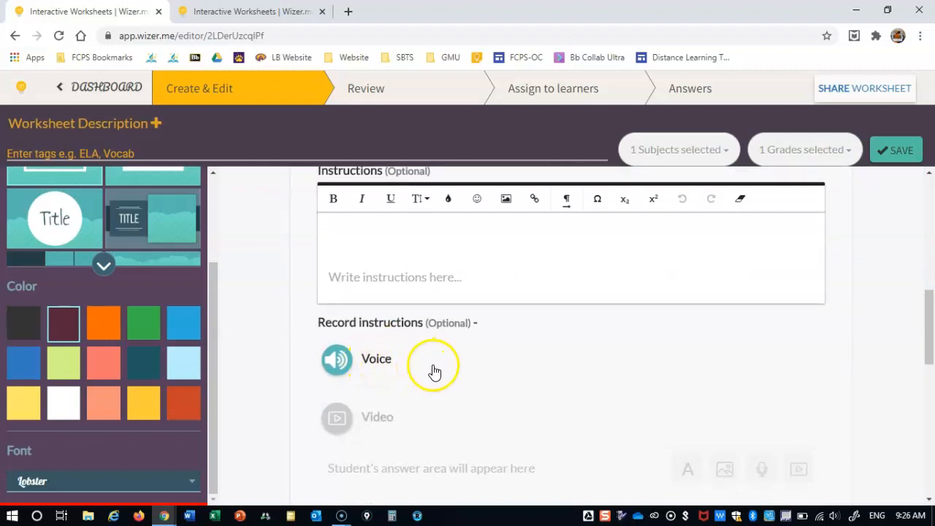
scroll(442, 372, down, 2)
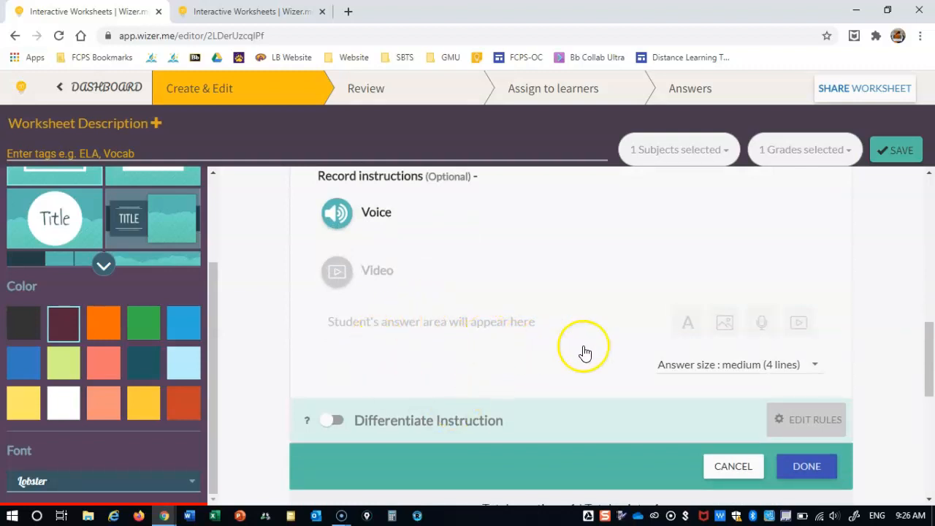
click(678, 375)
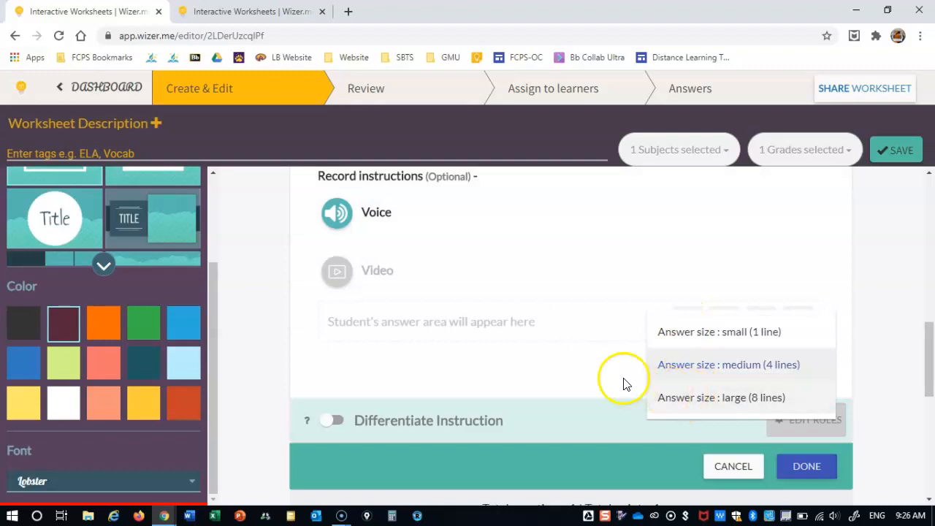
click(596, 362)
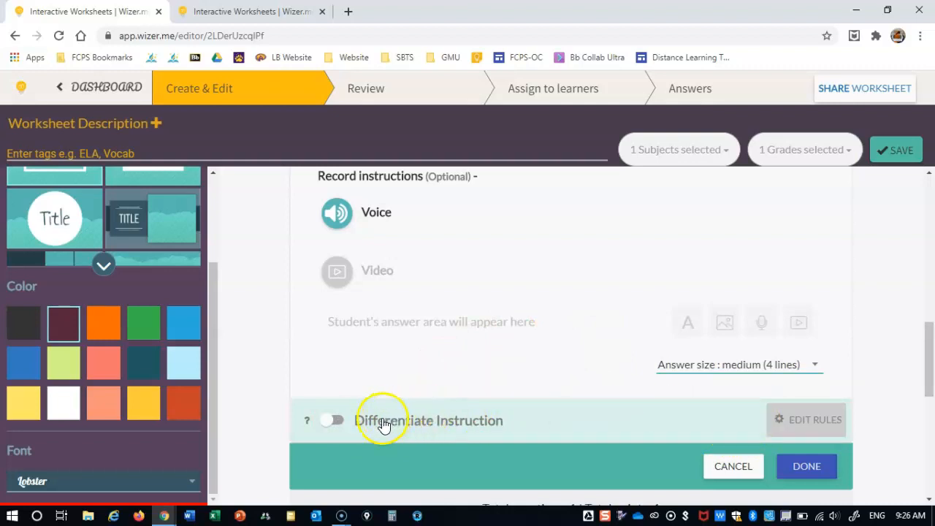
Try to turn on Differentiate Instruction for the open question, and finish editing the question.
click(333, 420)
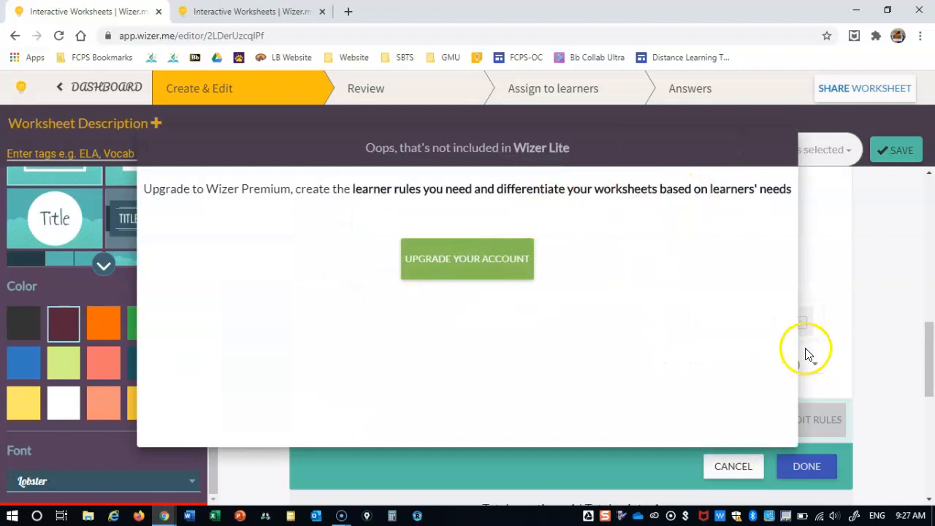
click(832, 349)
scroll(490, 395, down, 1)
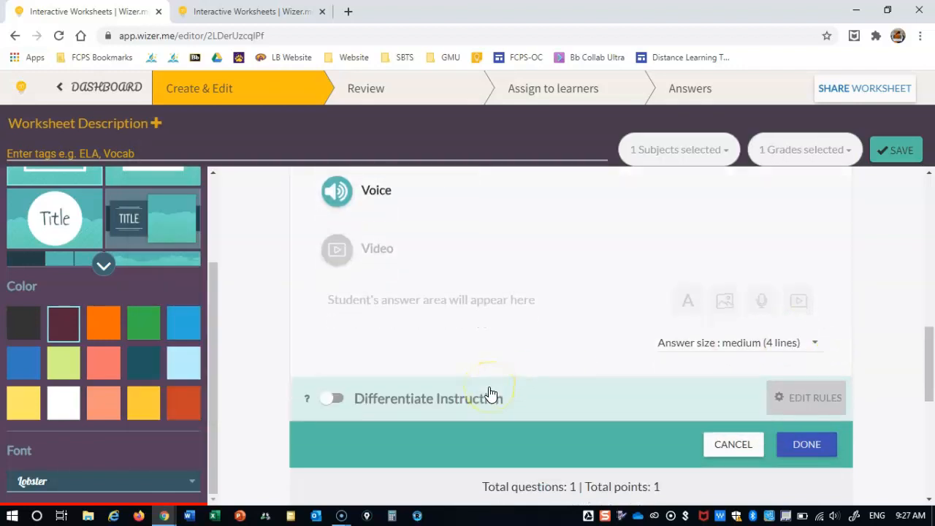
click(806, 444)
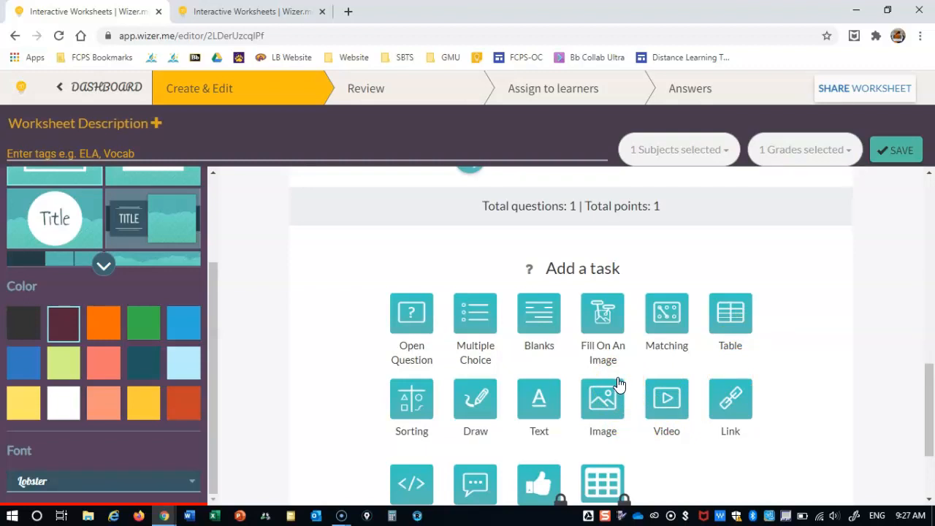
Switch to the "Roles of the Modern Teacher" worksheet and open its review preview.
click(316, 327)
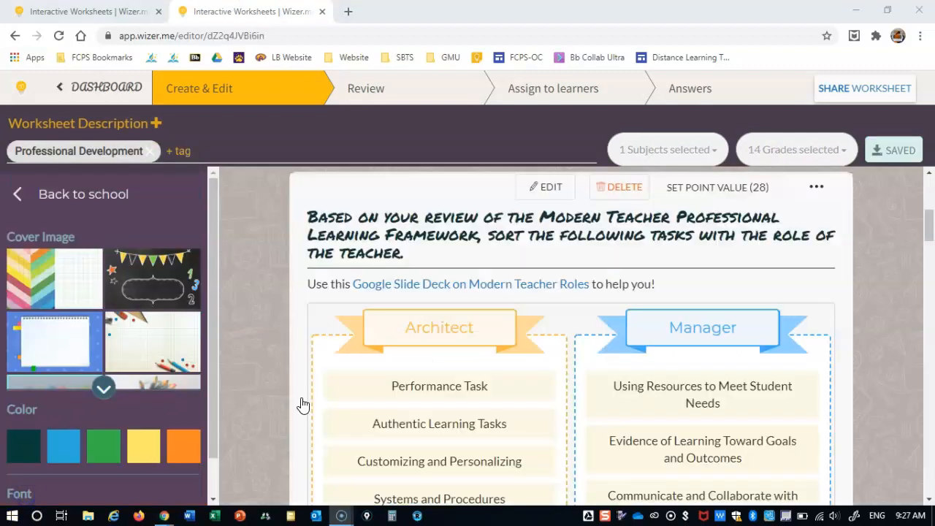
click(417, 107)
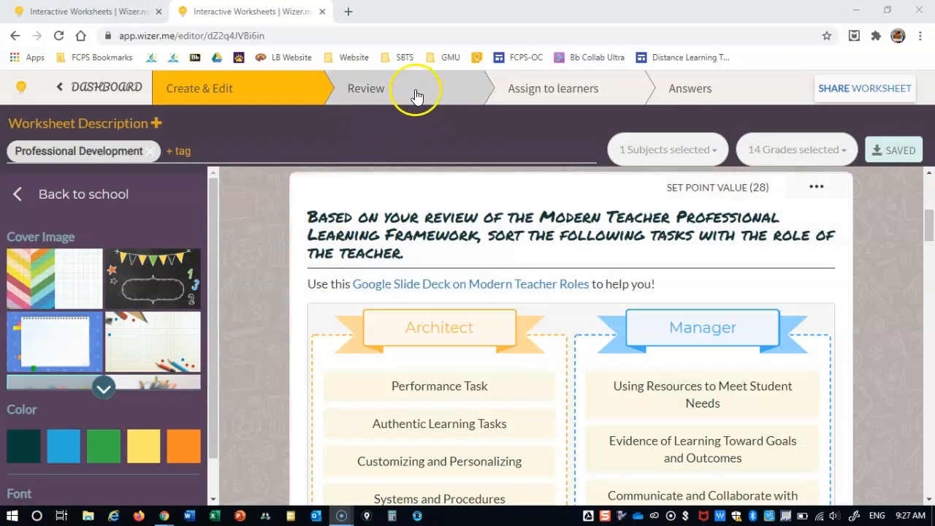
click(416, 95)
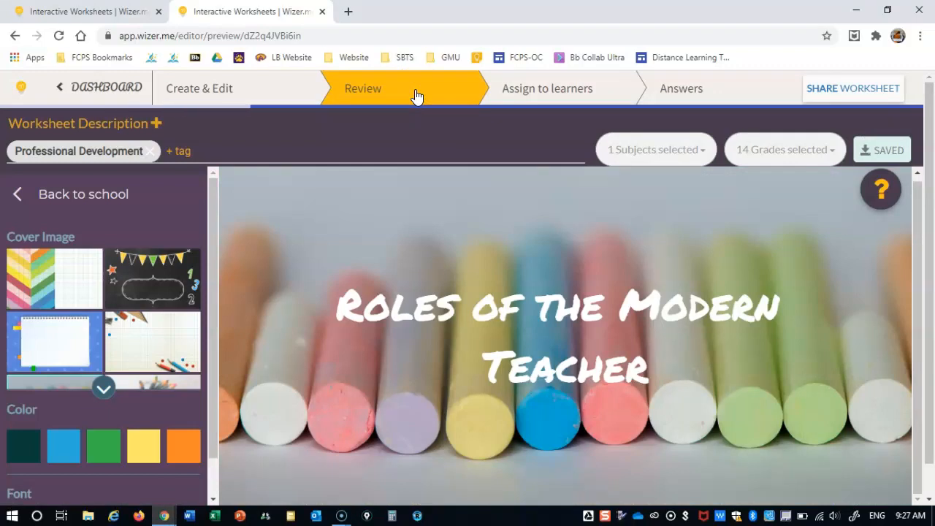
Examine the sorting task in the preview and show the role choices for the "Give Appropriate, Timely Feedback" card.
scroll(503, 308, up, 1)
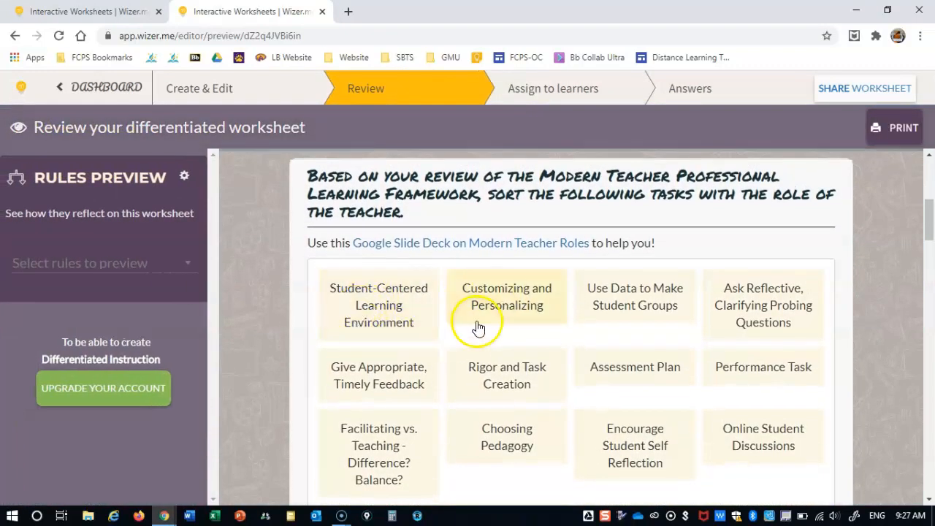
scroll(407, 344, down, 10)
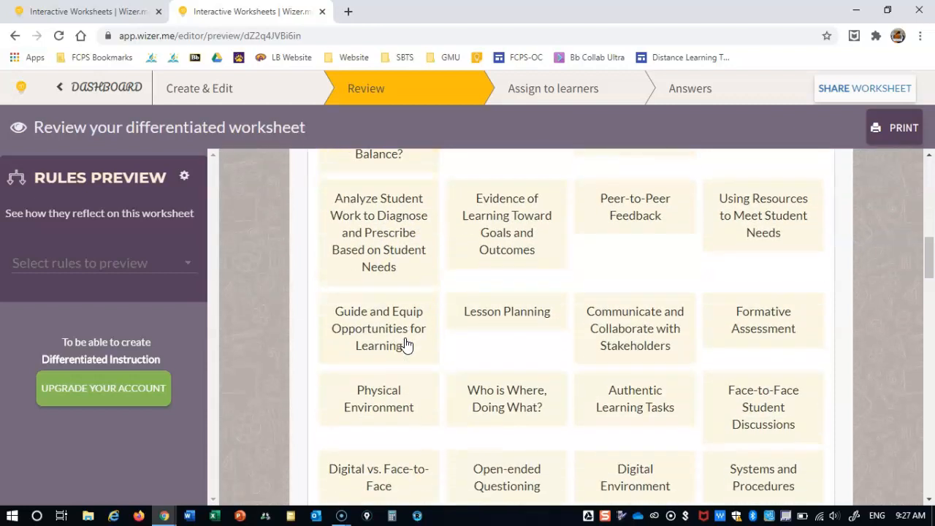
scroll(407, 344, up, 7)
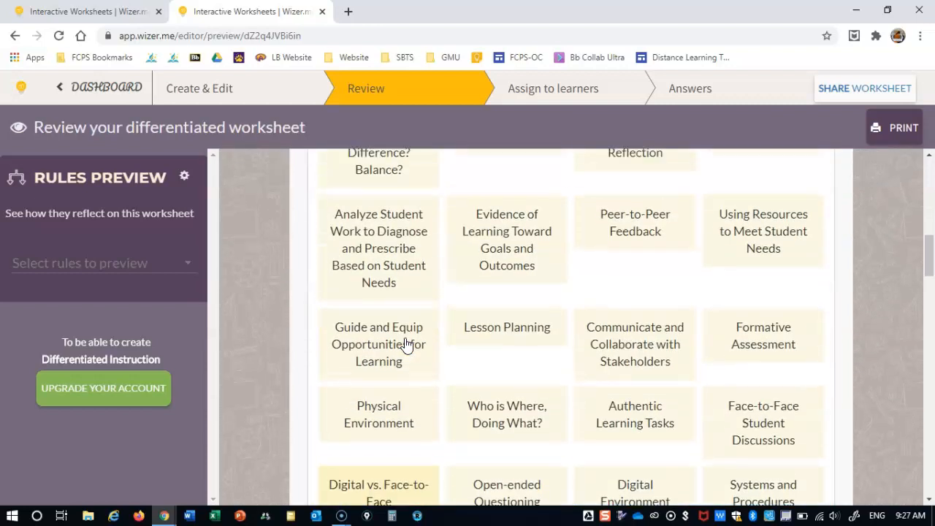
click(351, 189)
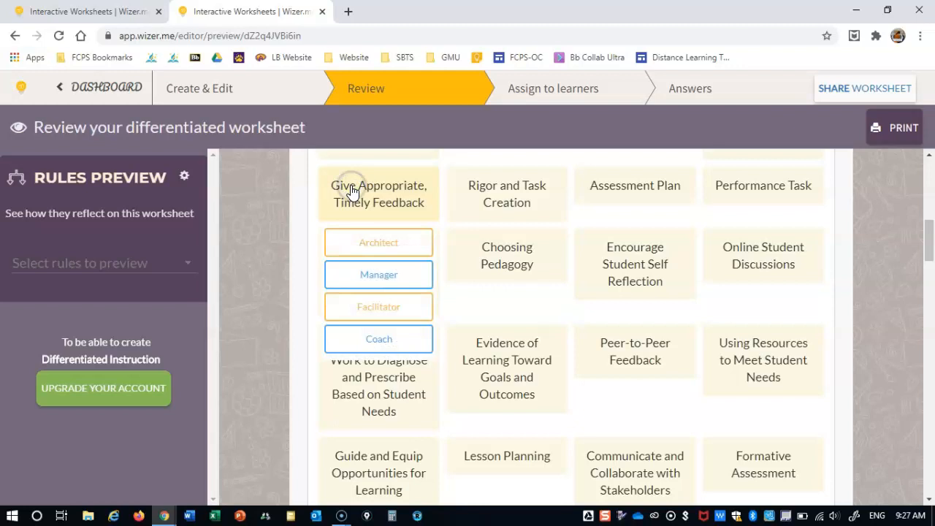